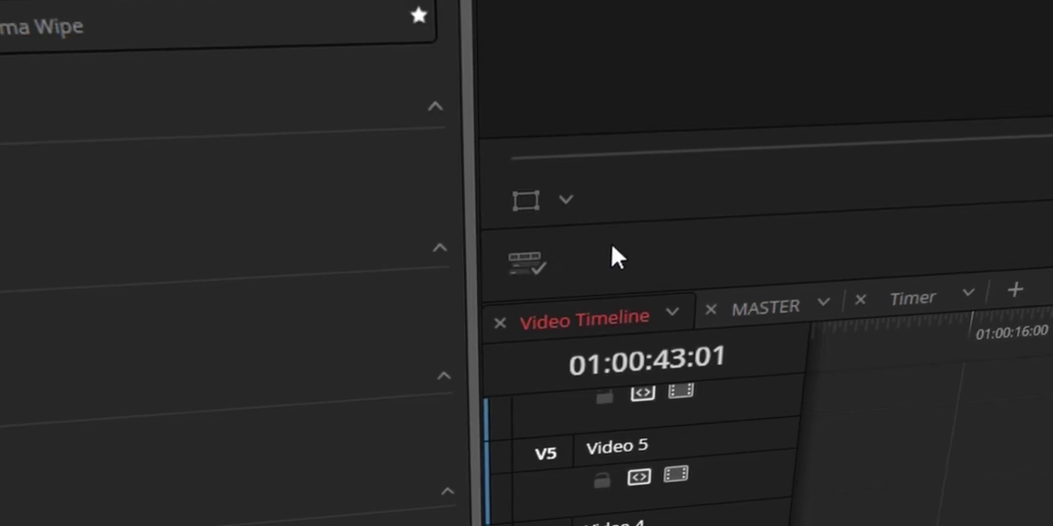
# Set the timeline viewer background to Black
pyautogui.click(527, 262)
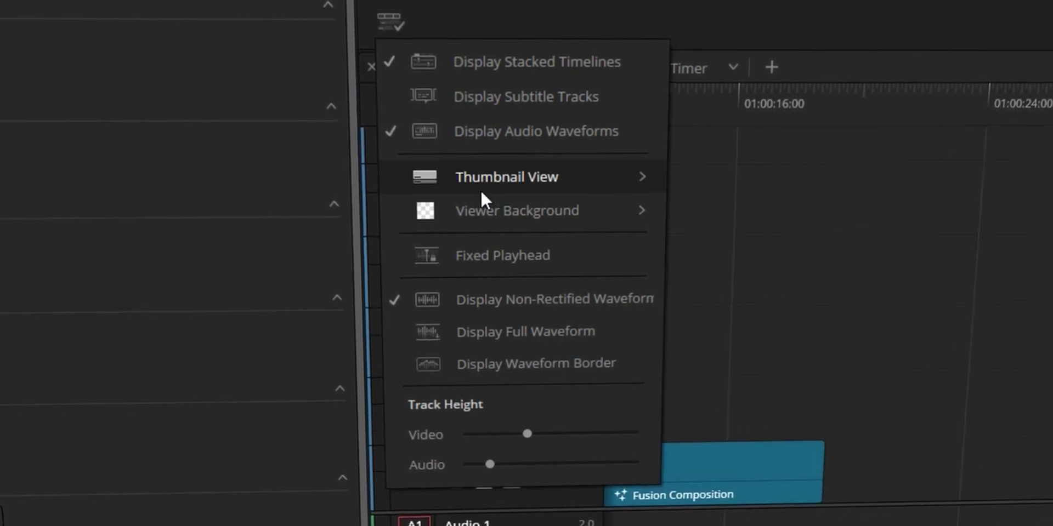
pyautogui.moveTo(543, 211)
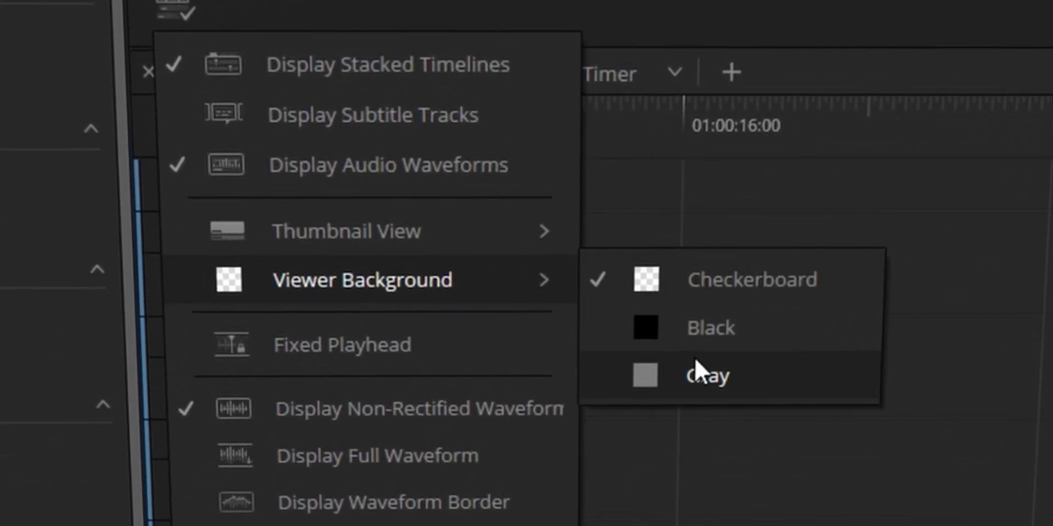
pyautogui.moveTo(411, 231)
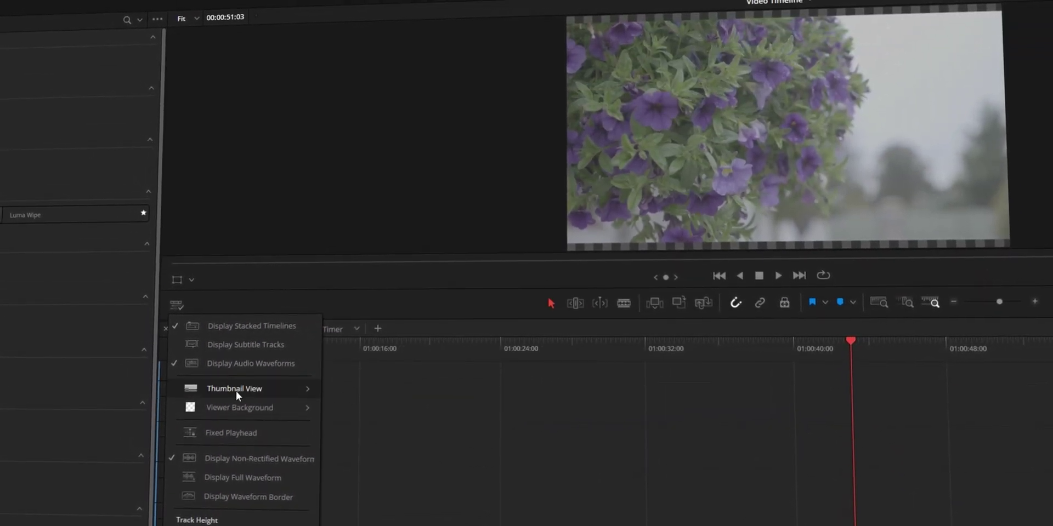
pyautogui.moveTo(285, 408)
pyautogui.click(356, 432)
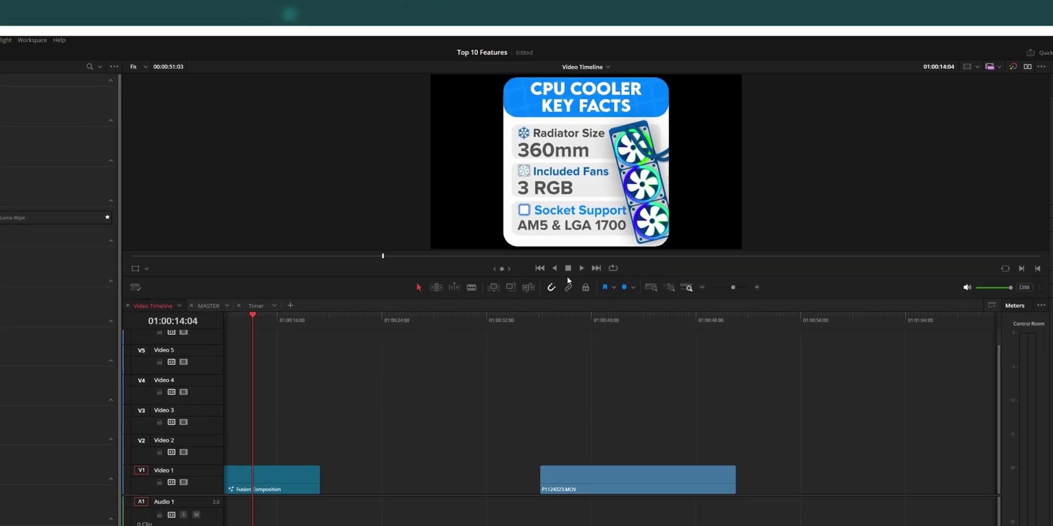
# Check the CPU Cooler Key Facts graphic against the black background on the Fusion page
pyautogui.hotkey('shift', '5')
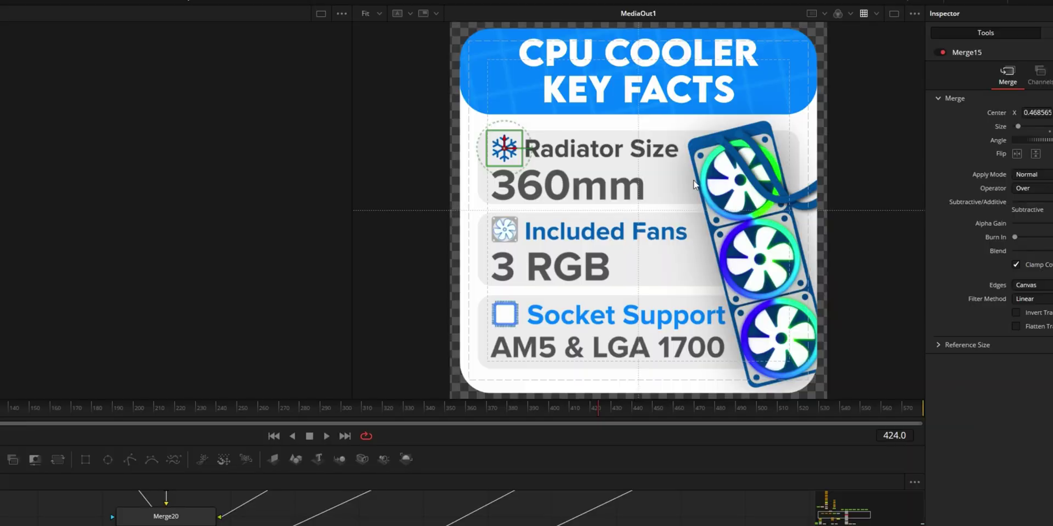
pyautogui.scroll(-2, 667, 164)
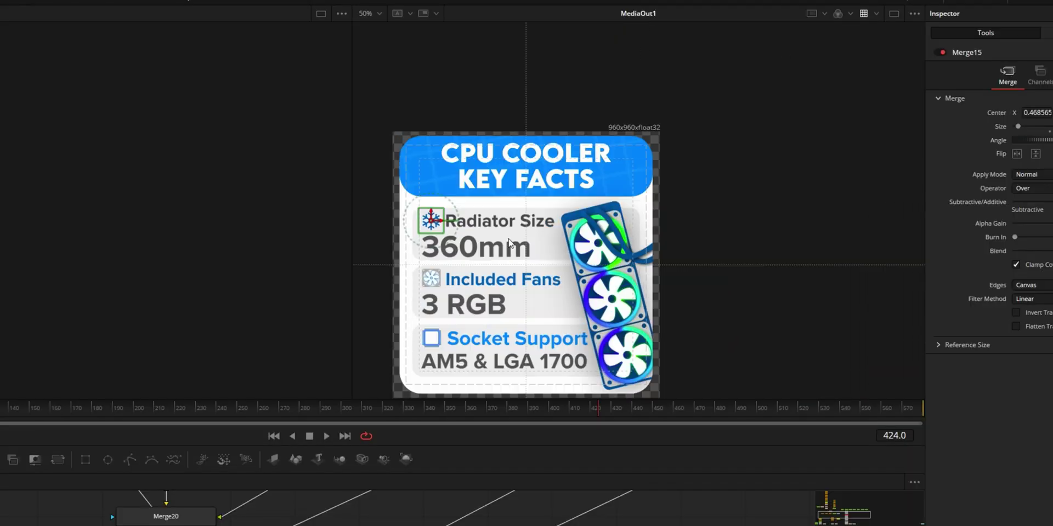
pyautogui.scroll(6, 667, 165)
pyautogui.scroll(-4, 624, 265)
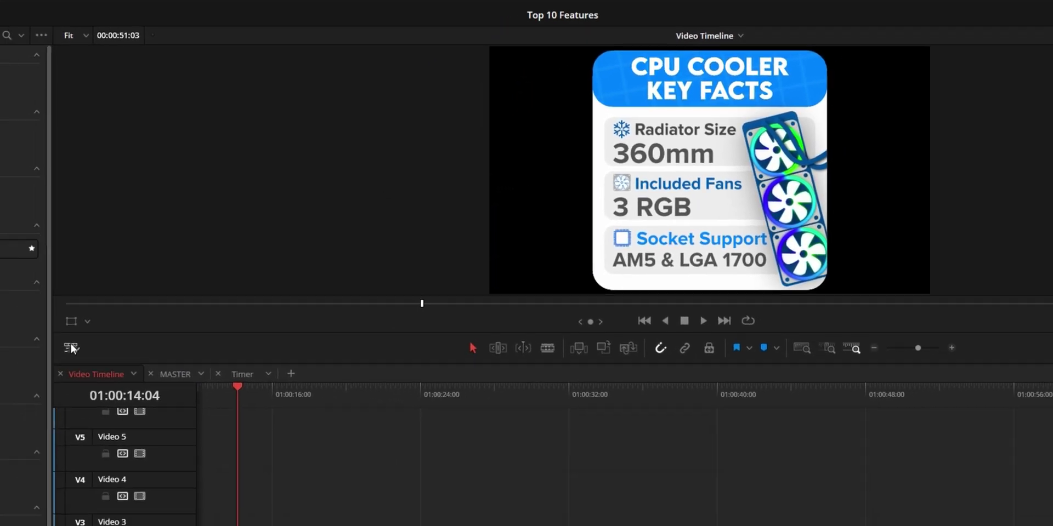
# Change the timeline viewer background from Black to Checkerboard
pyautogui.click(140, 321)
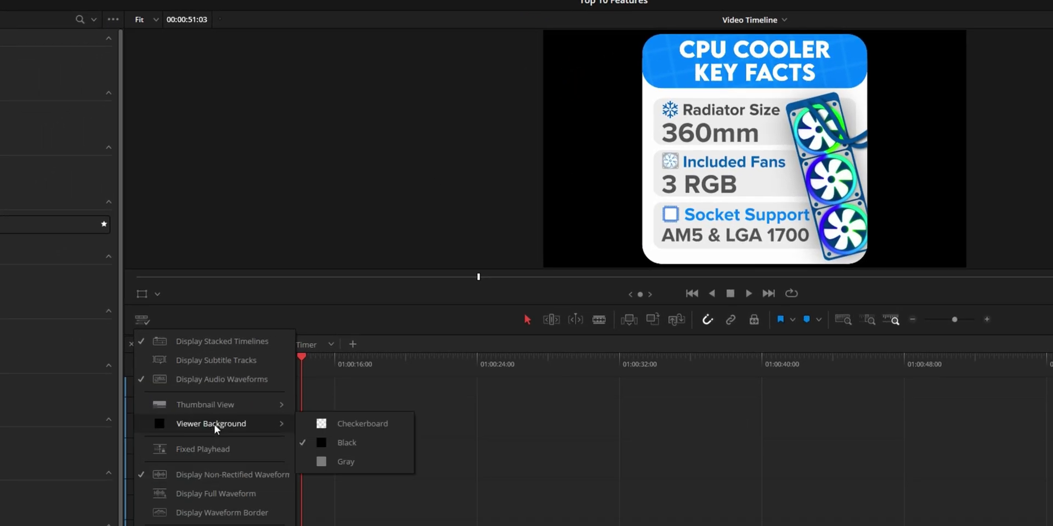
pyautogui.click(351, 424)
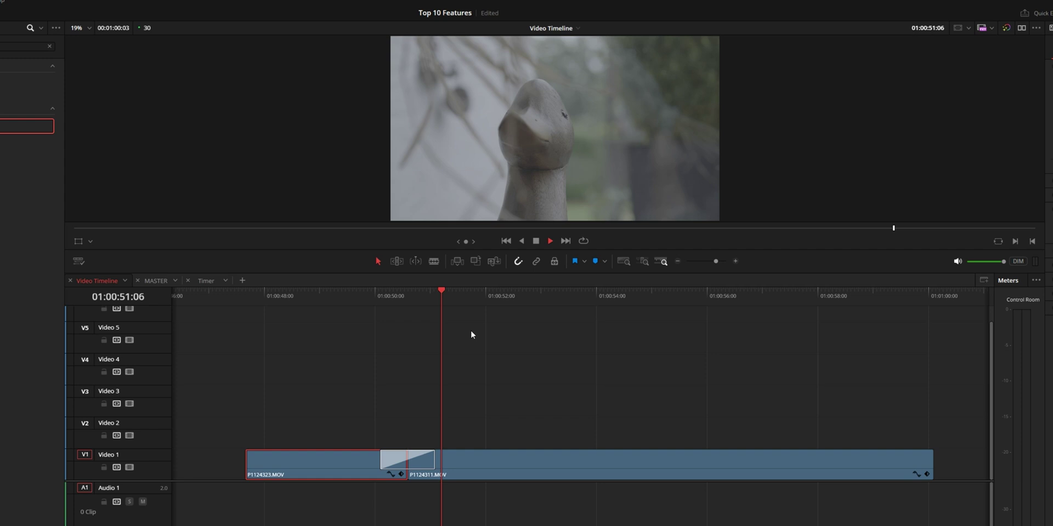
# Play the Elastic Rubber transition into the duck shot from just before the cut, twice
pyautogui.click(369, 299)
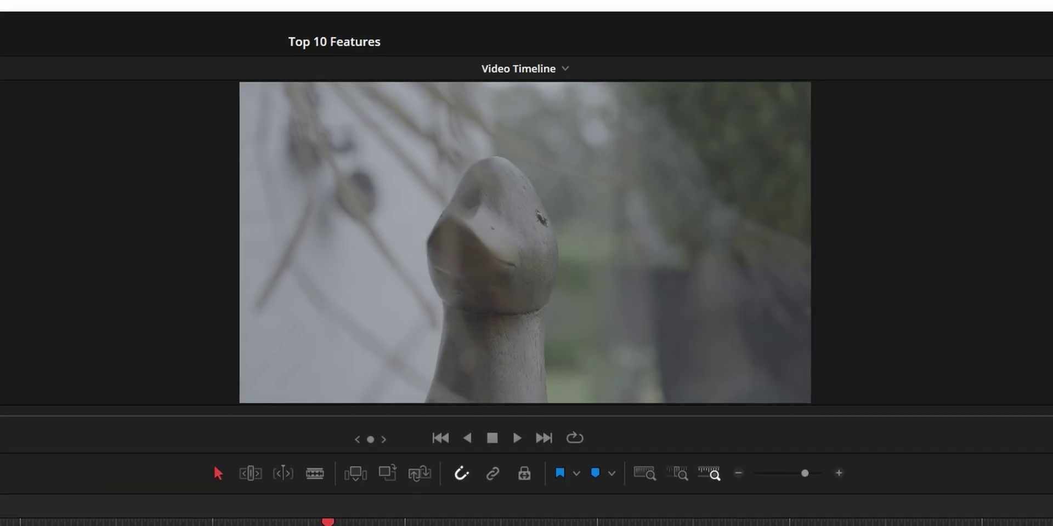
pyautogui.press('space')
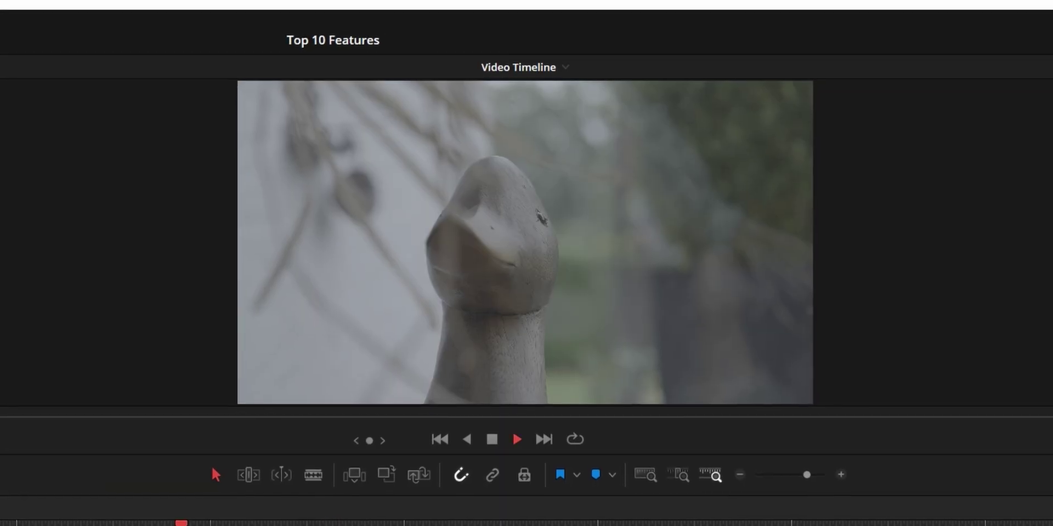
pyautogui.press('space')
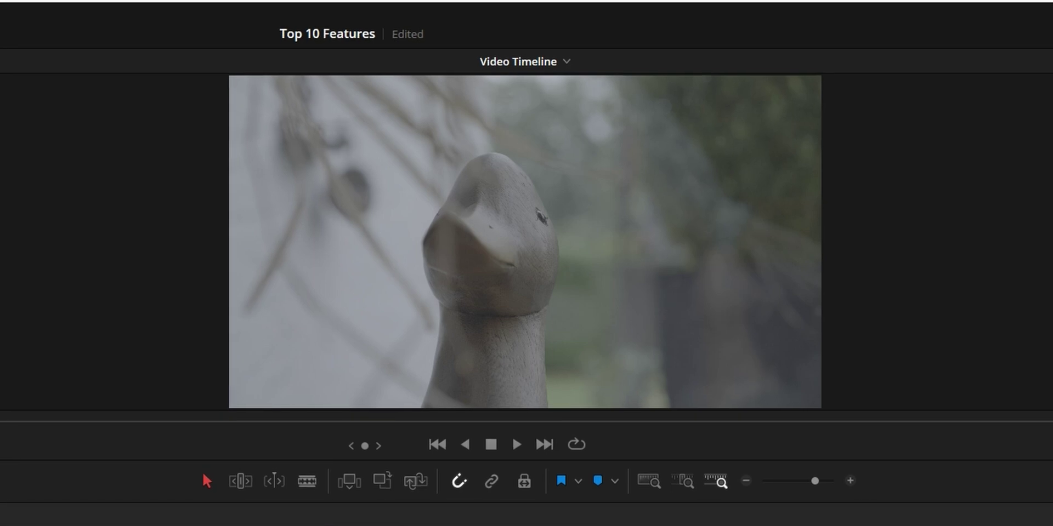
pyautogui.press('space')
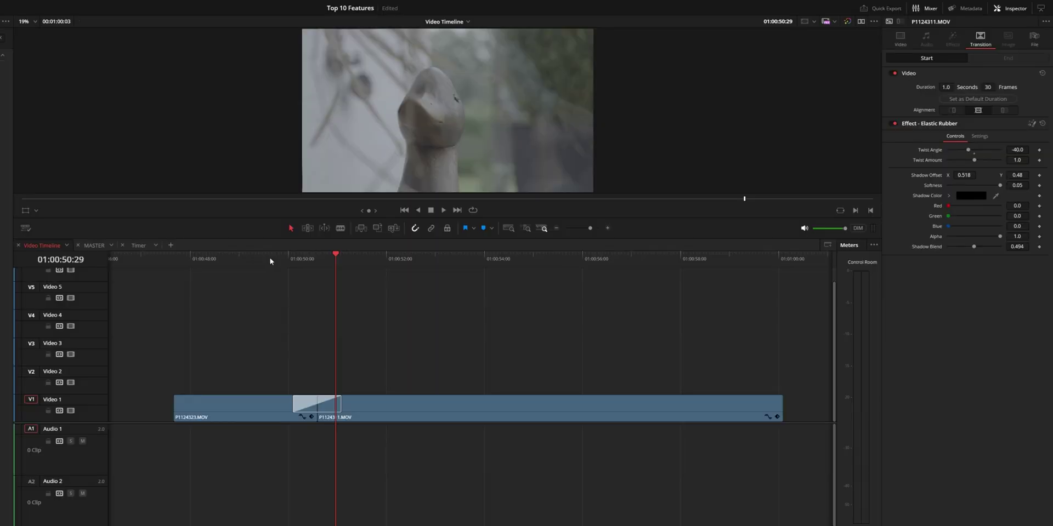
# Move the playhead back before the cut and play the Elastic Rubber transition into the duck clip
pyautogui.click(271, 258)
pyautogui.press('space')
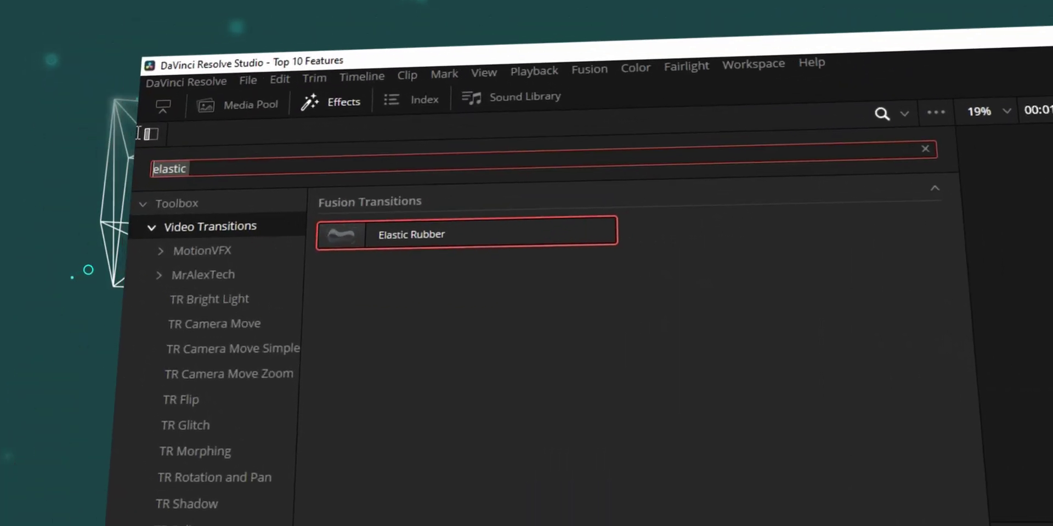
# Search 'disa' in the Effects library and apply Disarrange to the edit point between the clips
pyautogui.write('disa')
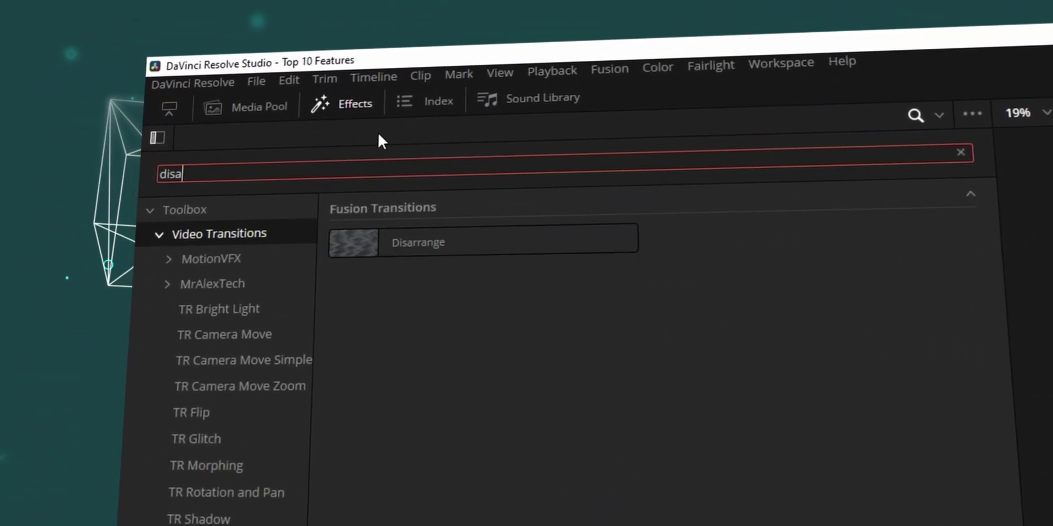
pyautogui.click(425, 241)
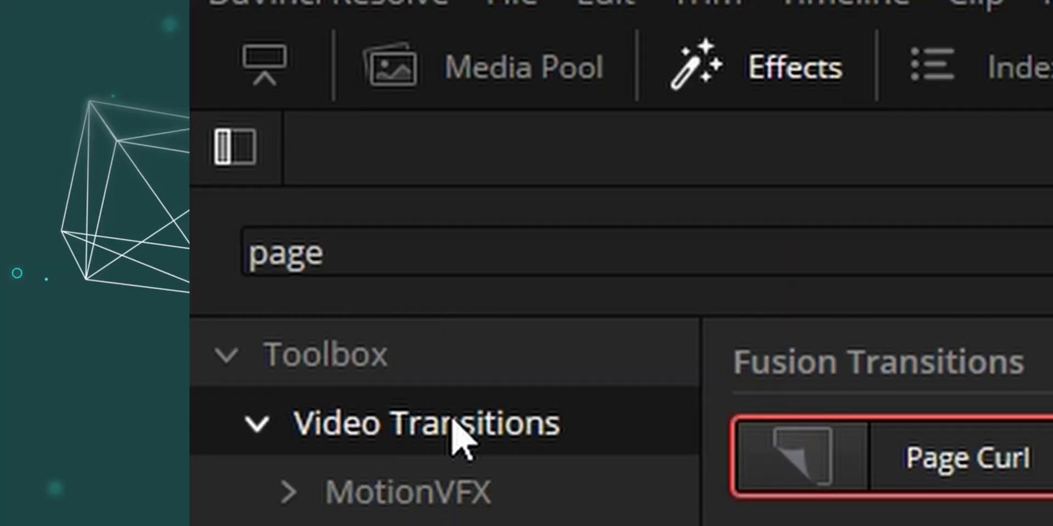
# Add the Comic Speed Lines generator and park the playhead on its clip
pyautogui.click(532, 253)
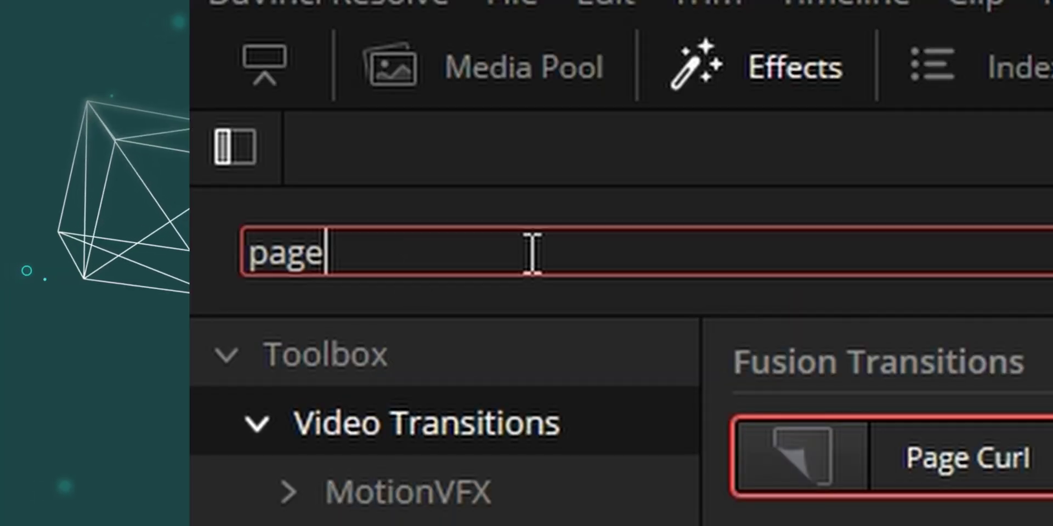
pyautogui.press('BackSpace')
pyautogui.press('BackSpace')
pyautogui.press('BackSpace')
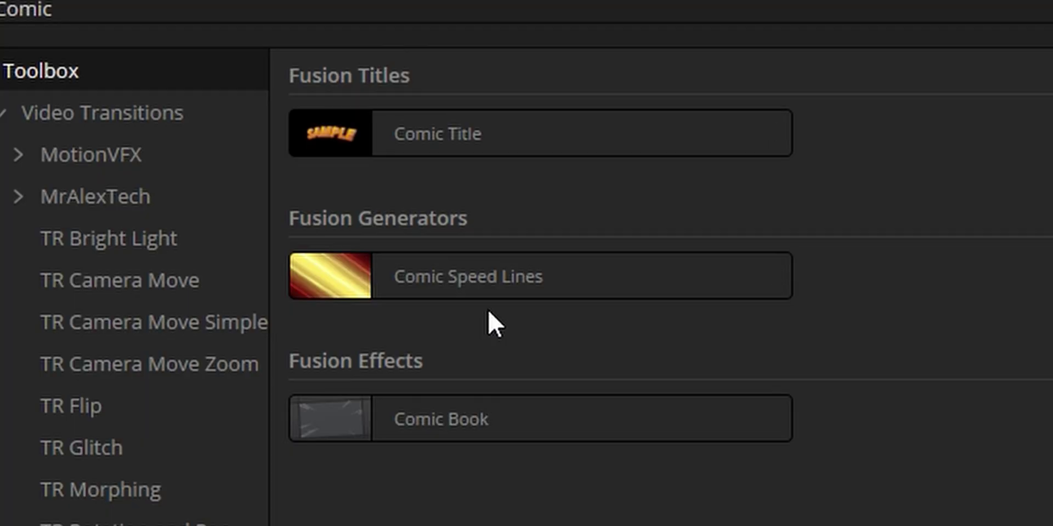
pyautogui.click(421, 288)
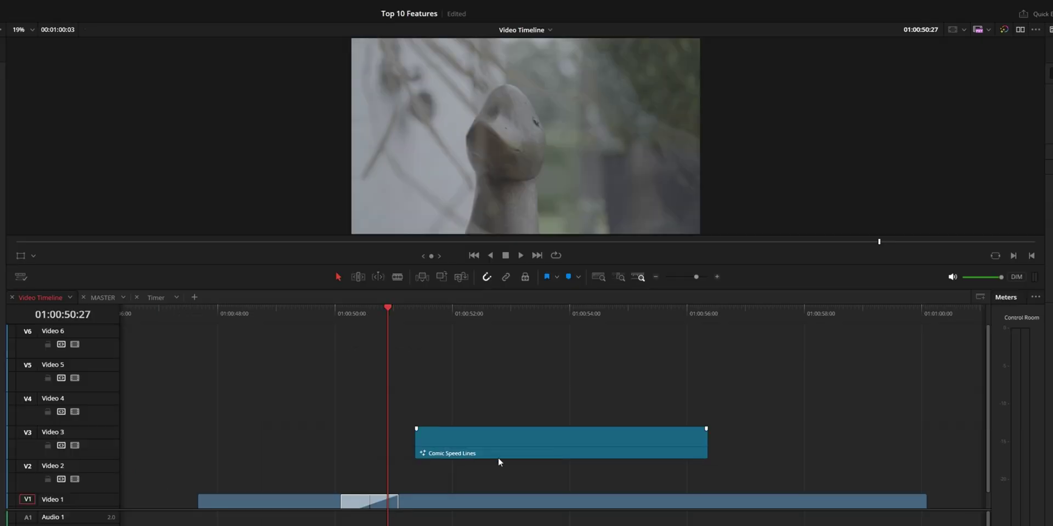
pyautogui.hscroll(3, 393, 407)
pyautogui.click(325, 310)
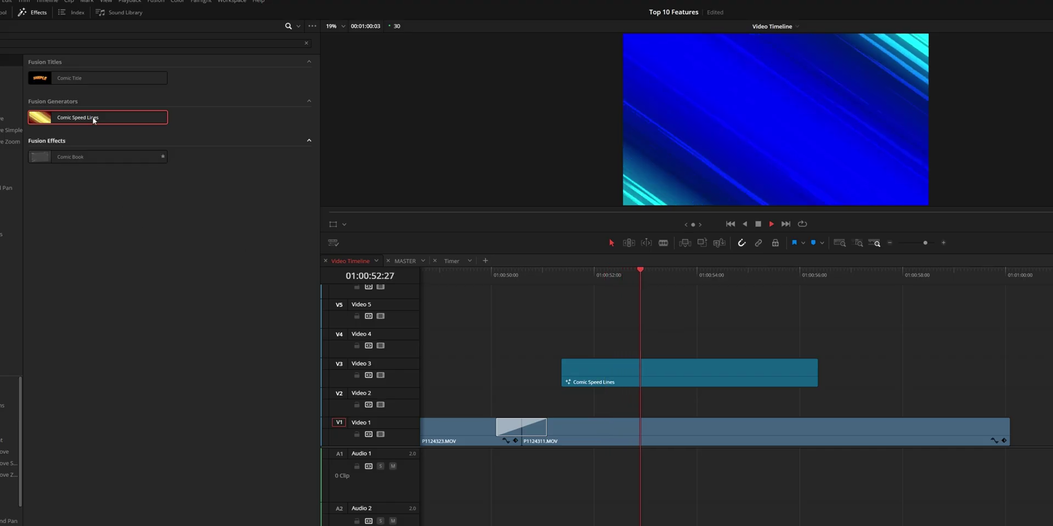
# Place the Comic Title on Video 4, apply the Comic Book effect, and preview it
pyautogui.moveTo(68, 78); pyautogui.dragTo(626, 335)
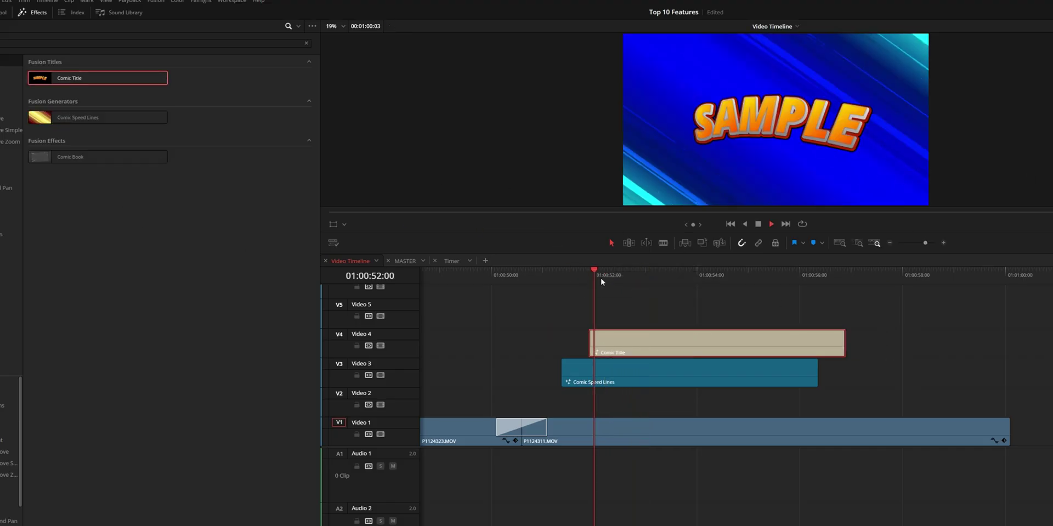
pyautogui.press('space')
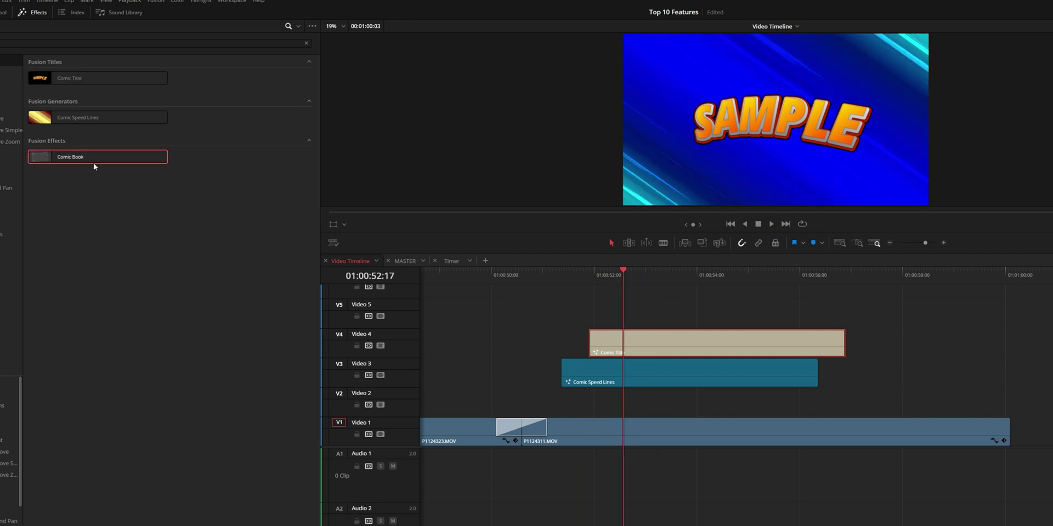
pyautogui.moveTo(94, 163); pyautogui.dragTo(627, 350)
pyautogui.press('space')
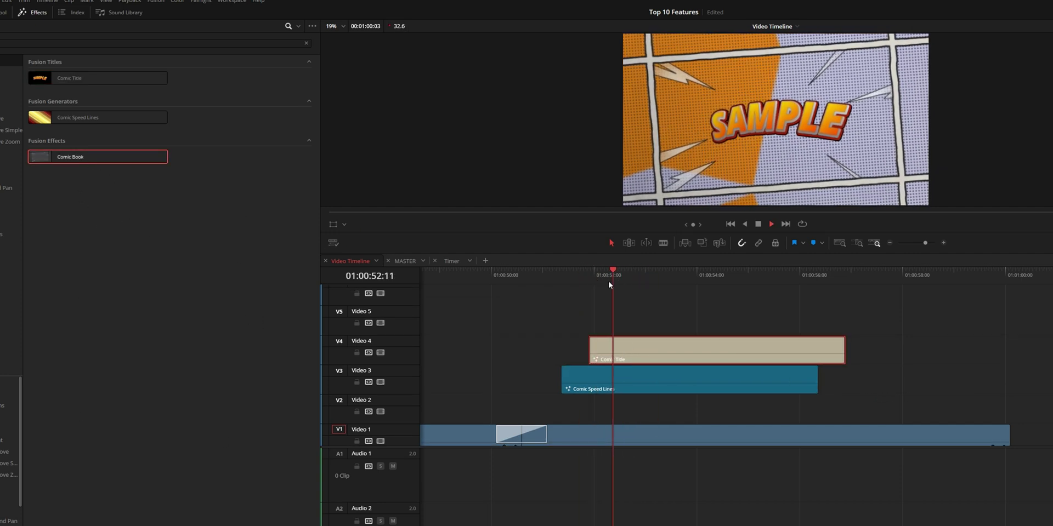
pyautogui.press('space')
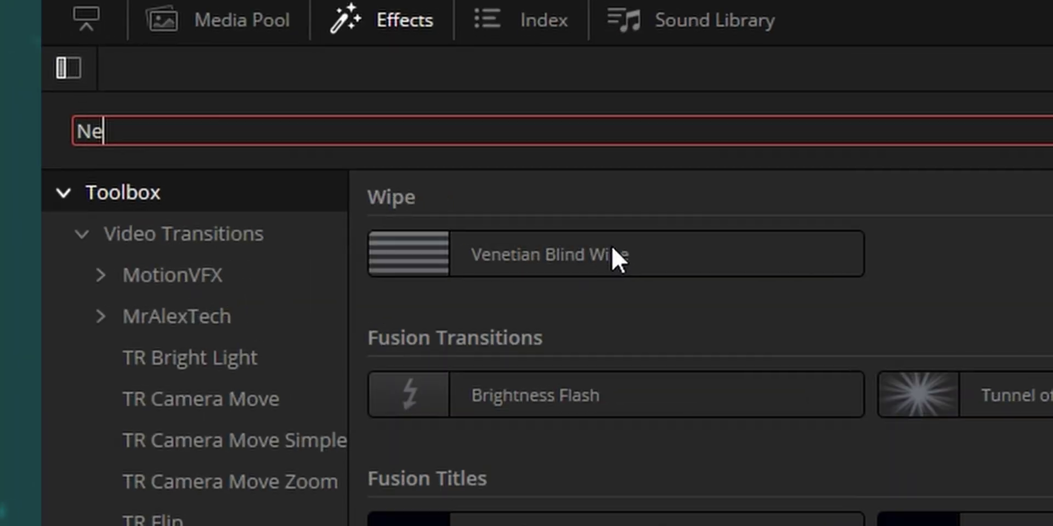
# Search 'Neon', add the Neon Flicker title, and play its green DanVinci text twice
pyautogui.write('on')
pyautogui.click(582, 271)
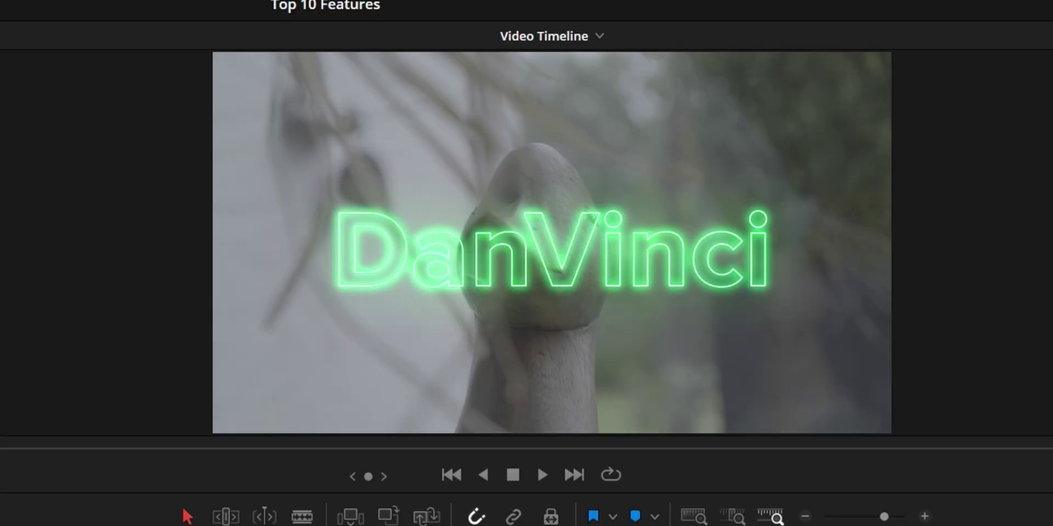
pyautogui.press('space')
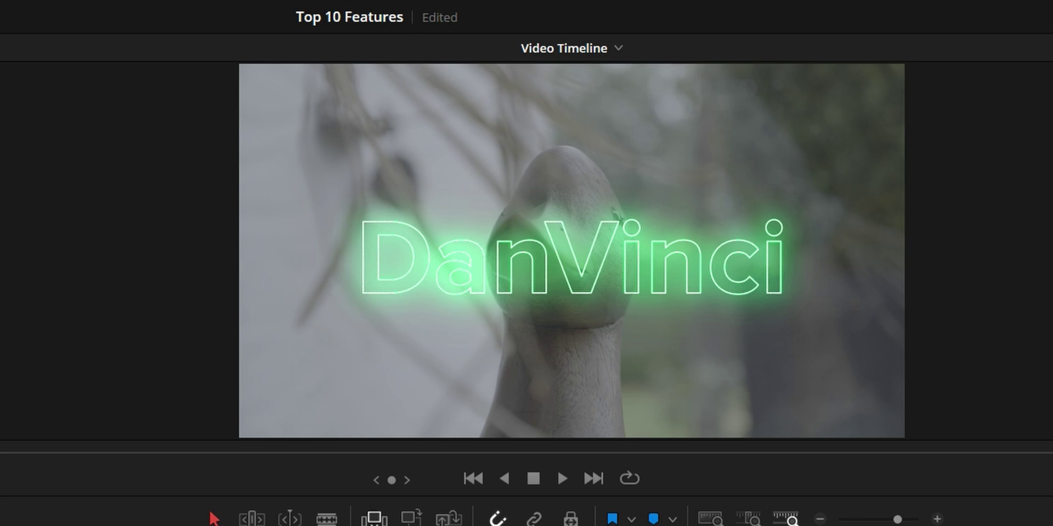
pyautogui.press('space')
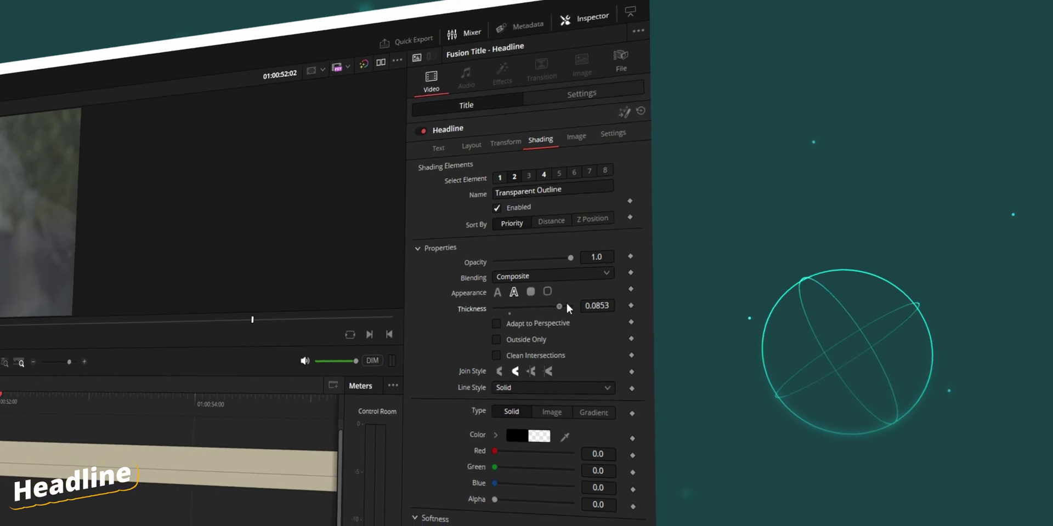
# Select the Headline title's shading elements 1 (Black Shadow) and 2 in the Inspector
pyautogui.click(500, 180)
pyautogui.click(514, 174)
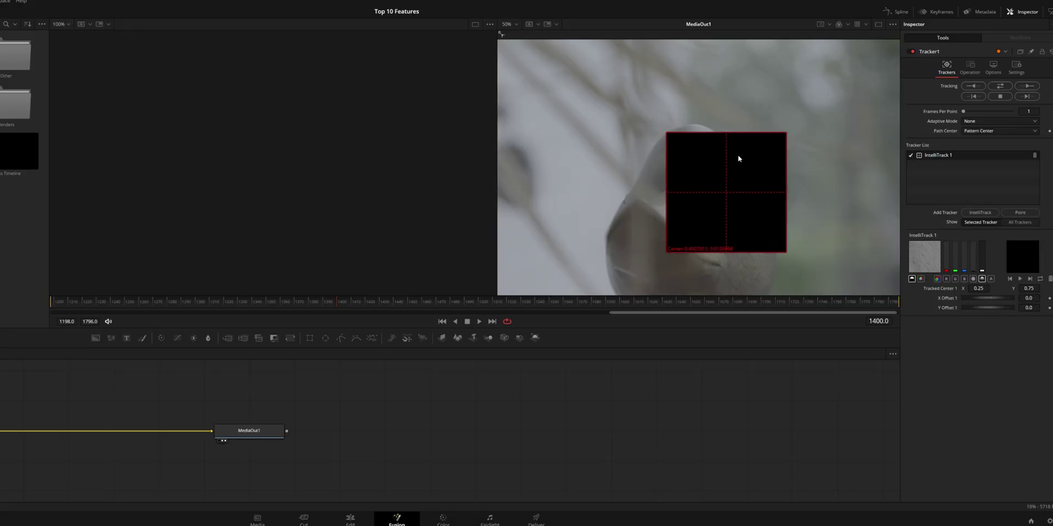
# Place the IntelliTrack box on the duck's head mark, fit the view, track forward, then jump back
pyautogui.moveTo(735, 198); pyautogui.dragTo(755, 203)
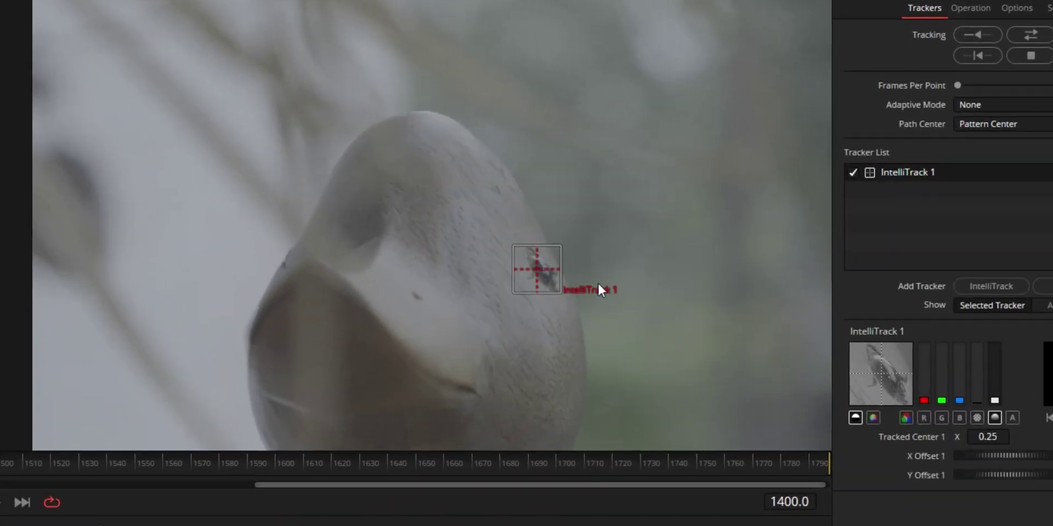
pyautogui.hotkey('ctrl', 'f')
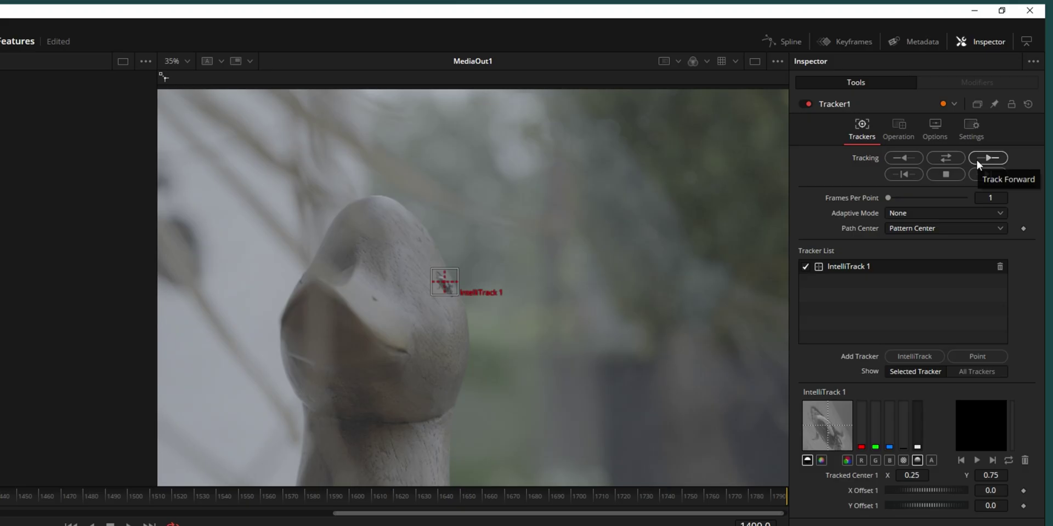
pyautogui.click(976, 159)
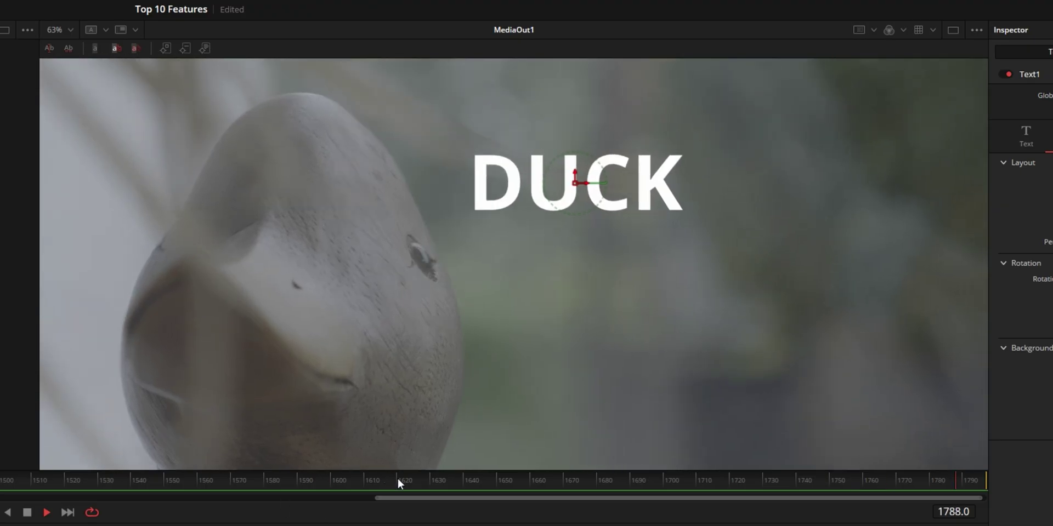
pyautogui.click(221, 485)
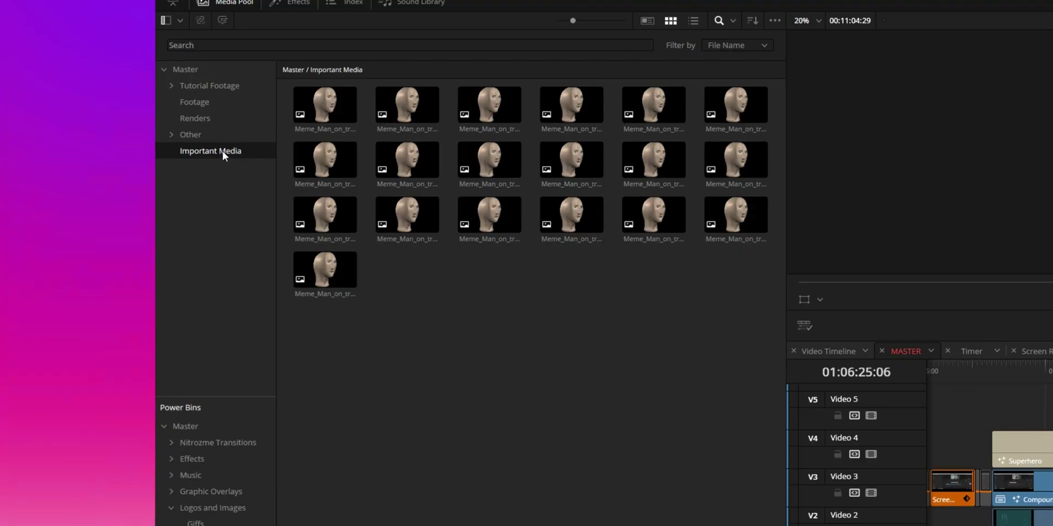
# Run Resync Media Files on the Important Media bin, twice
pyautogui.rightClick(223, 150)
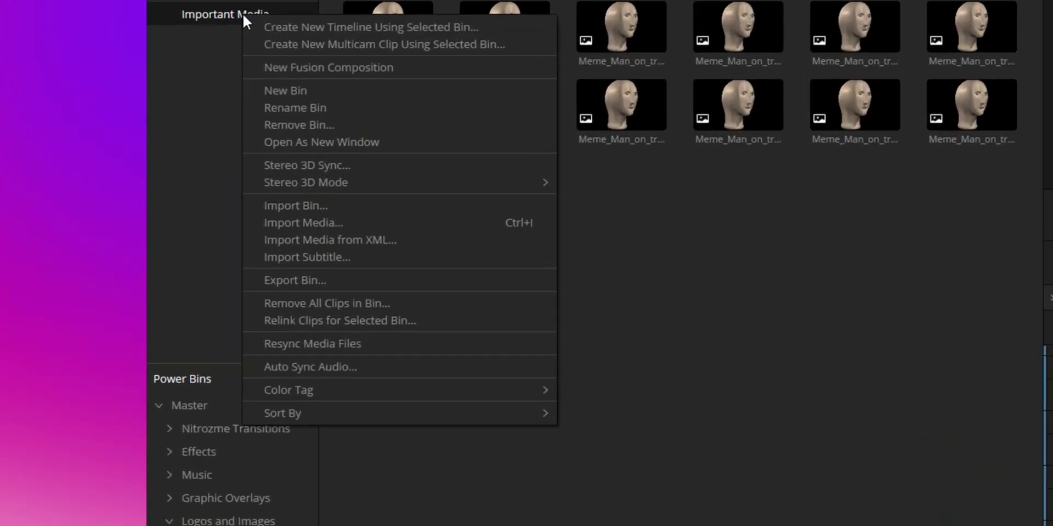
pyautogui.click(454, 277)
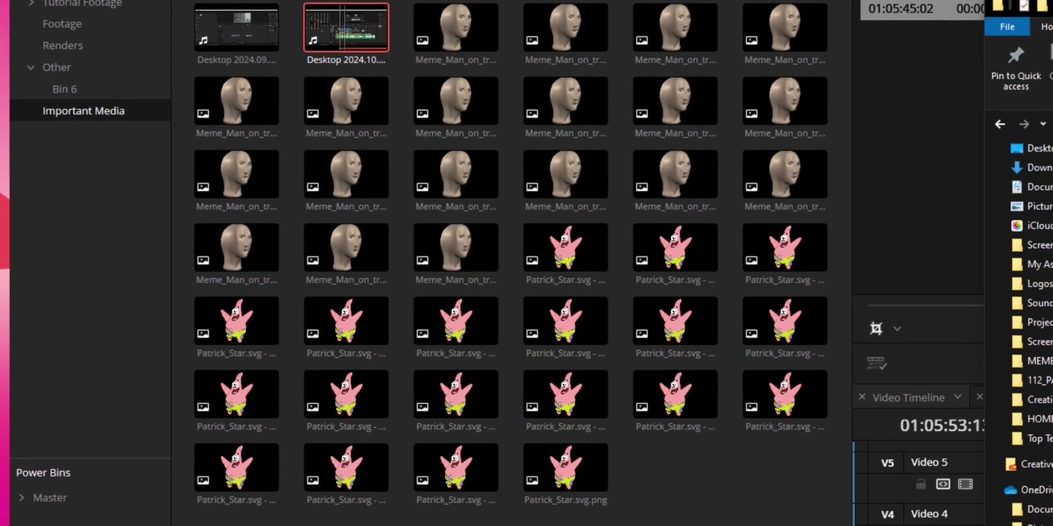
pyautogui.rightClick(94, 109)
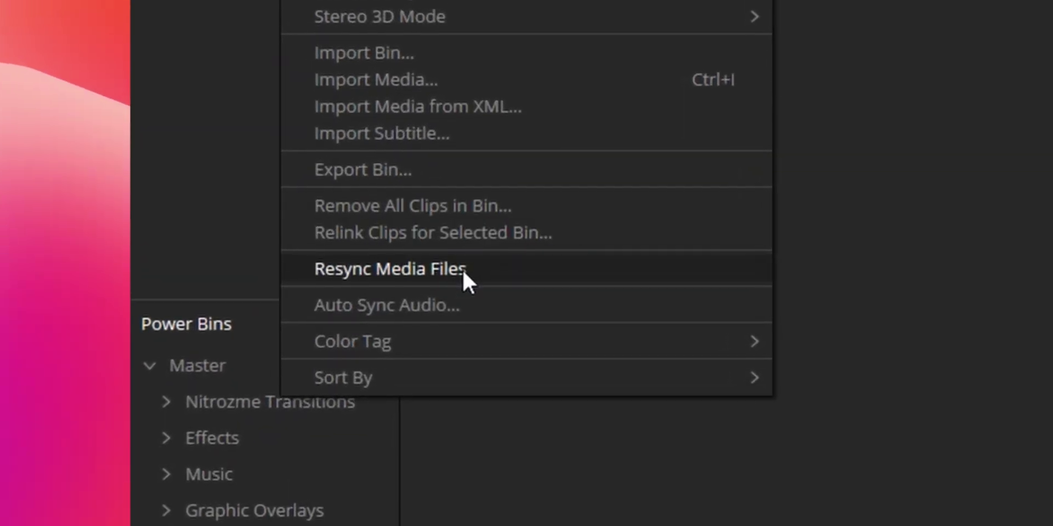
pyautogui.click(462, 270)
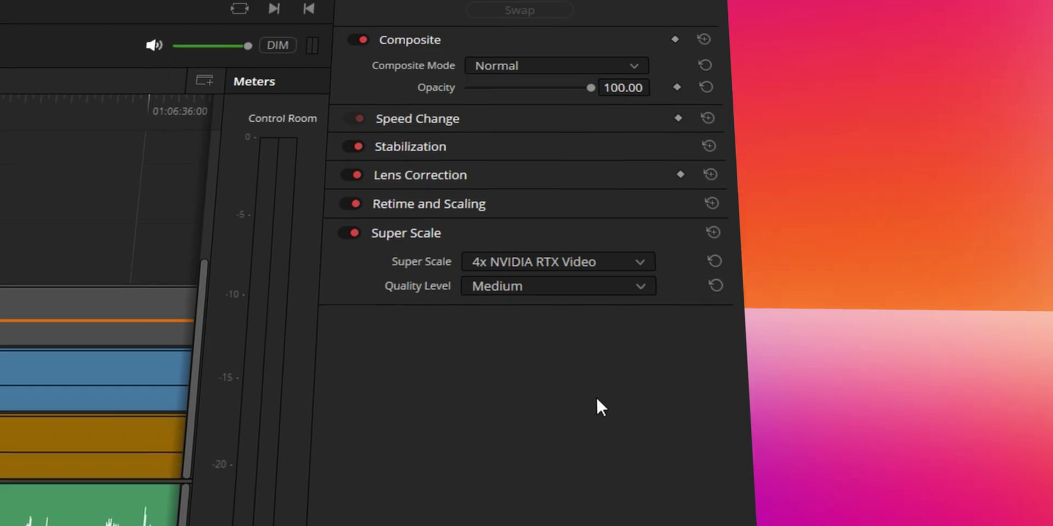
# Choose 4x NVIDIA RTX Video as the clip's Super Scale mode in the Inspector
pyautogui.click(578, 261)
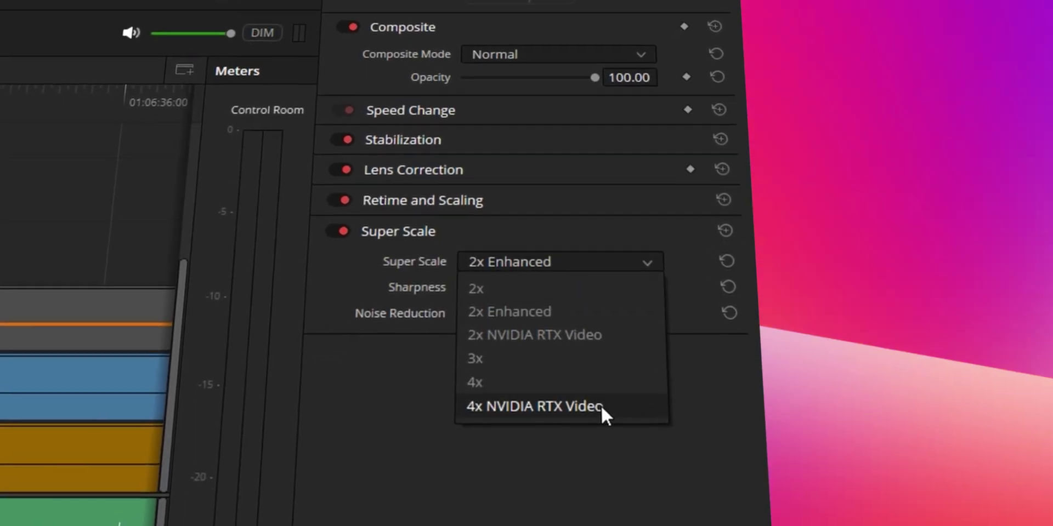
pyautogui.click(599, 403)
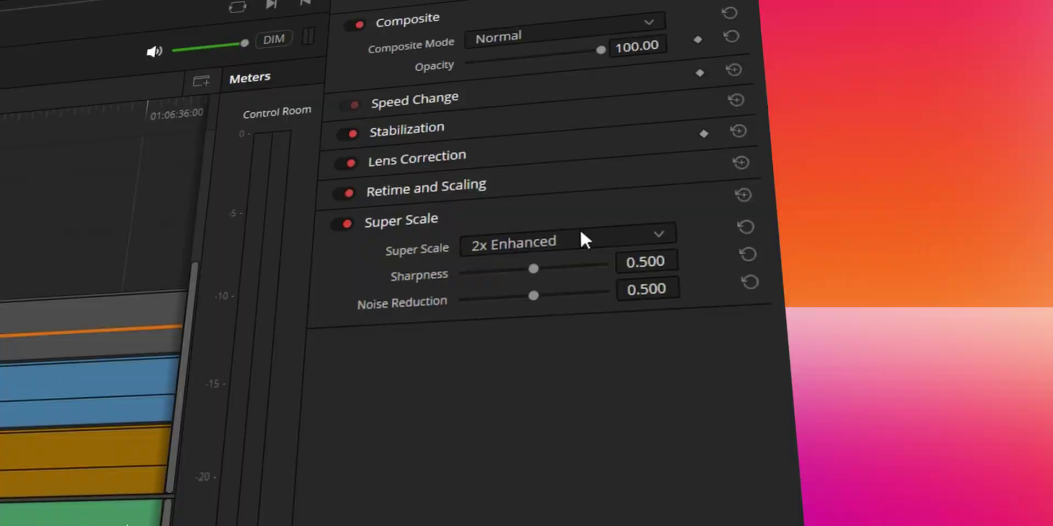
# Bring up the Super Scale mode list in the Inspector again
pyautogui.click(582, 233)
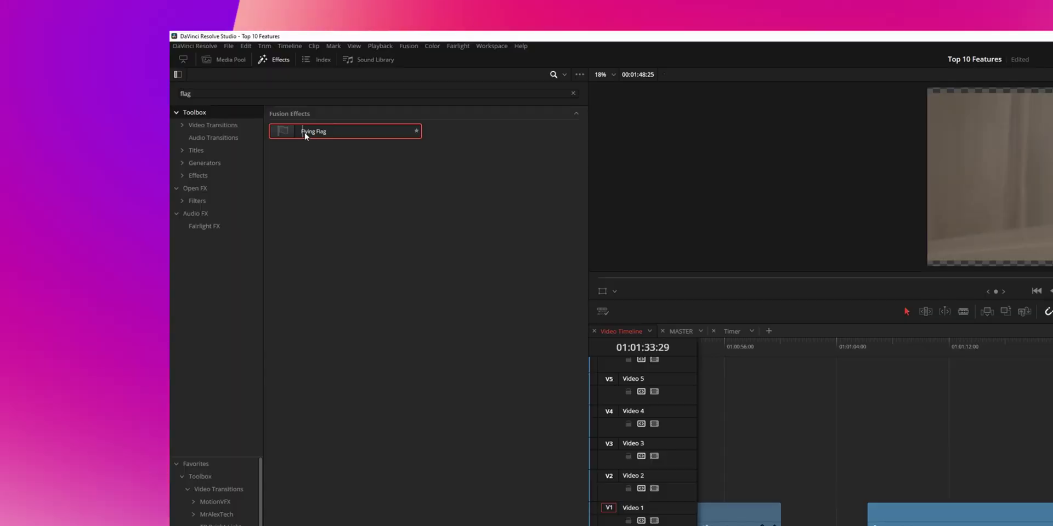
# Drop the Flying Flag Fusion effect onto the talking-head clip in the timeline
pyautogui.moveTo(304, 133); pyautogui.dragTo(785, 491)
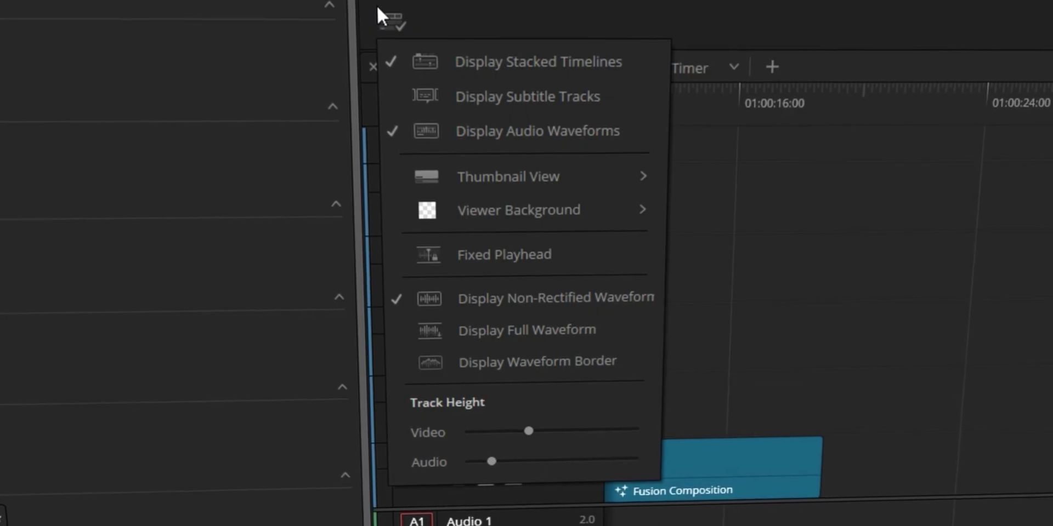
# Show the Viewer Background options: Checkerboard (current), Black and Gray
pyautogui.moveTo(570, 214)
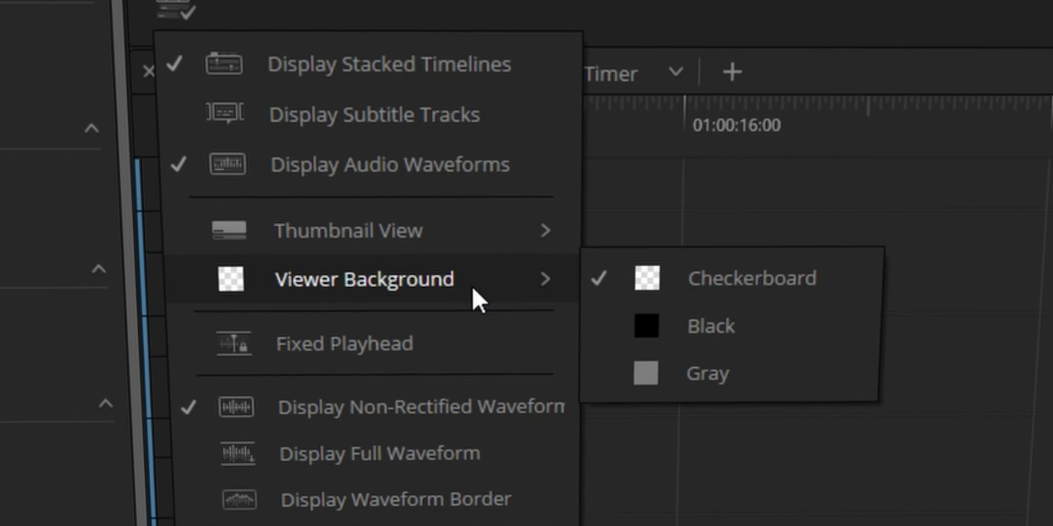